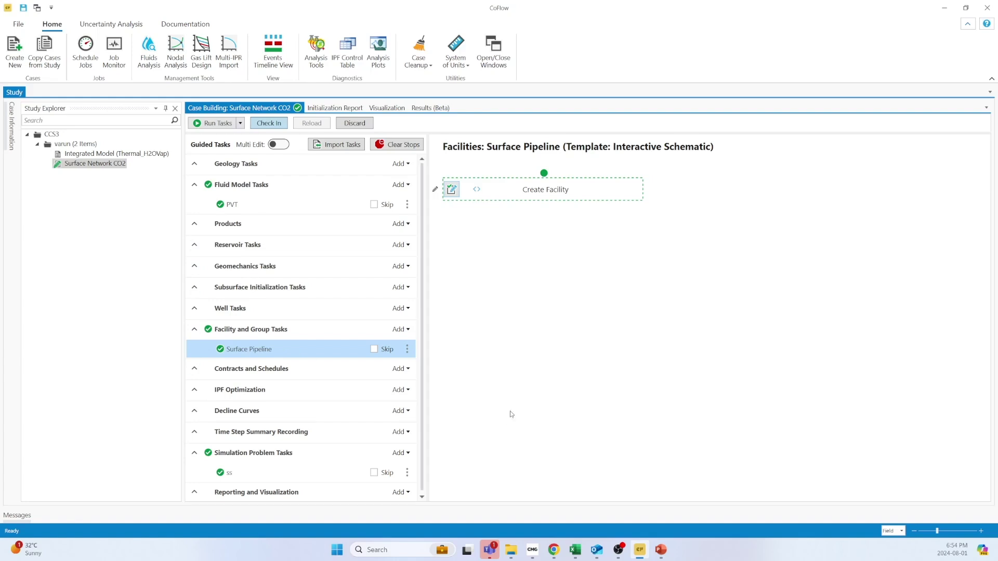
Step: Show the PVT fluid task's EOS From EOS File workflow with its Import EOS File and EOS Model Creation steps
{"action": "left_click", "coordinate": [242, 209]}
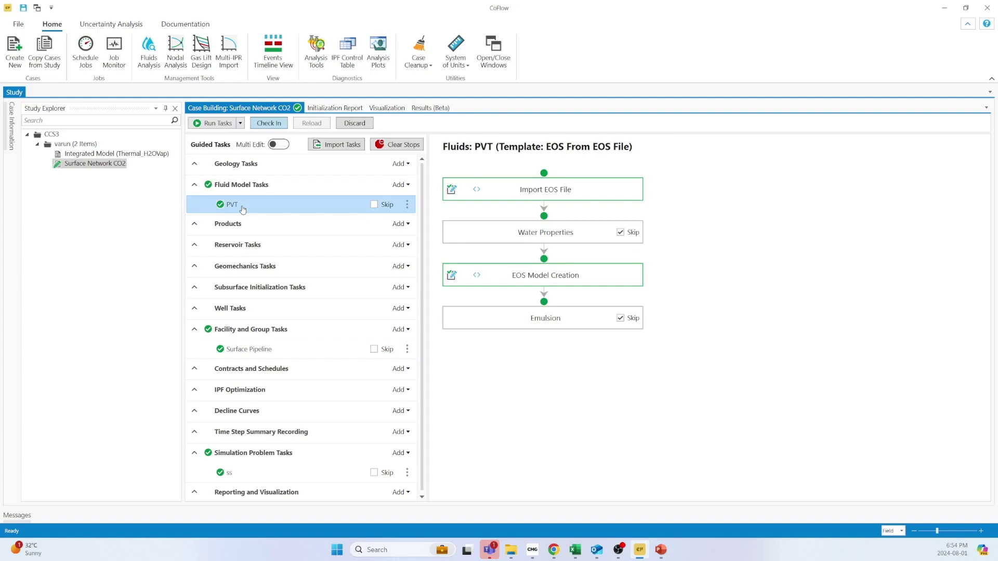
{"action": "left_click", "coordinate": [452, 190]}
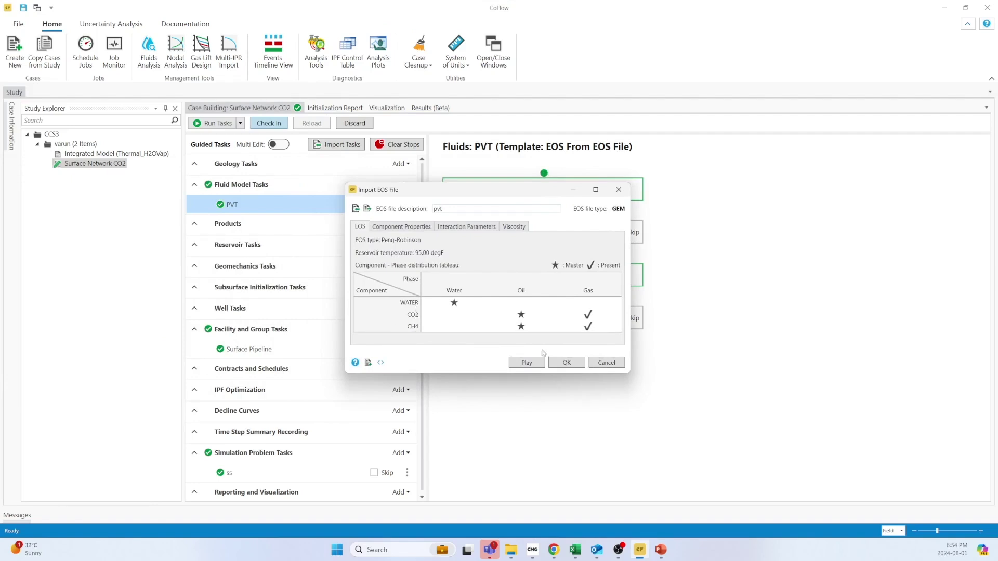
{"action": "left_click", "coordinate": [607, 364]}
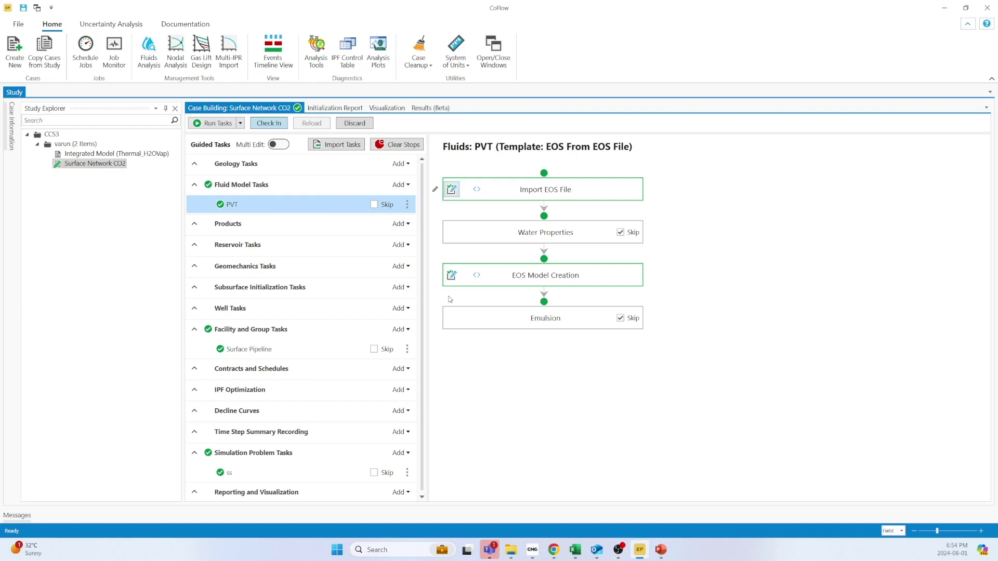
{"action": "left_click", "coordinate": [265, 352]}
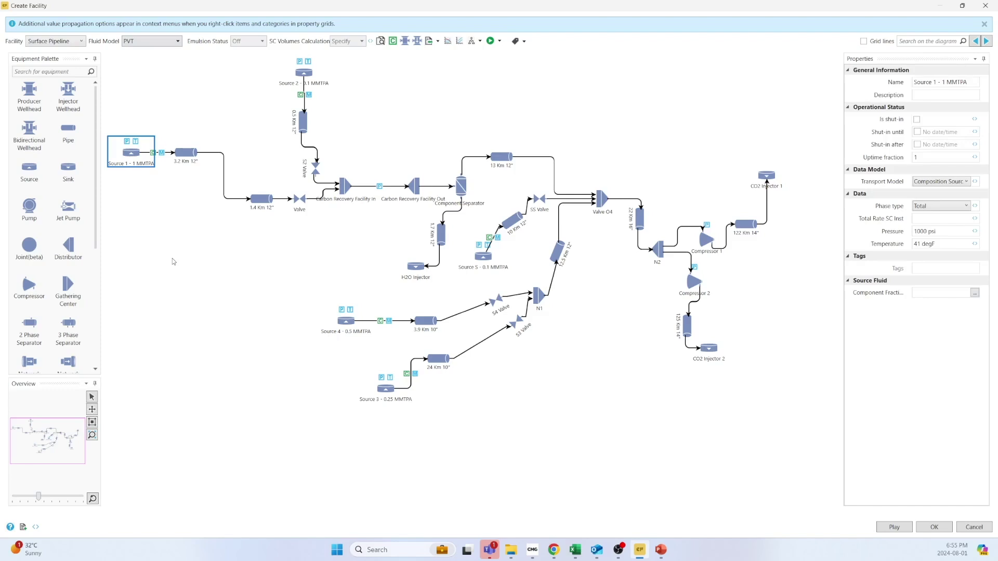
Step: Check pressure and temperature of Sources 4, 2 and 1 (Source 1 at 1000 psi, 41 degF)
{"action": "left_click", "coordinate": [346, 323]}
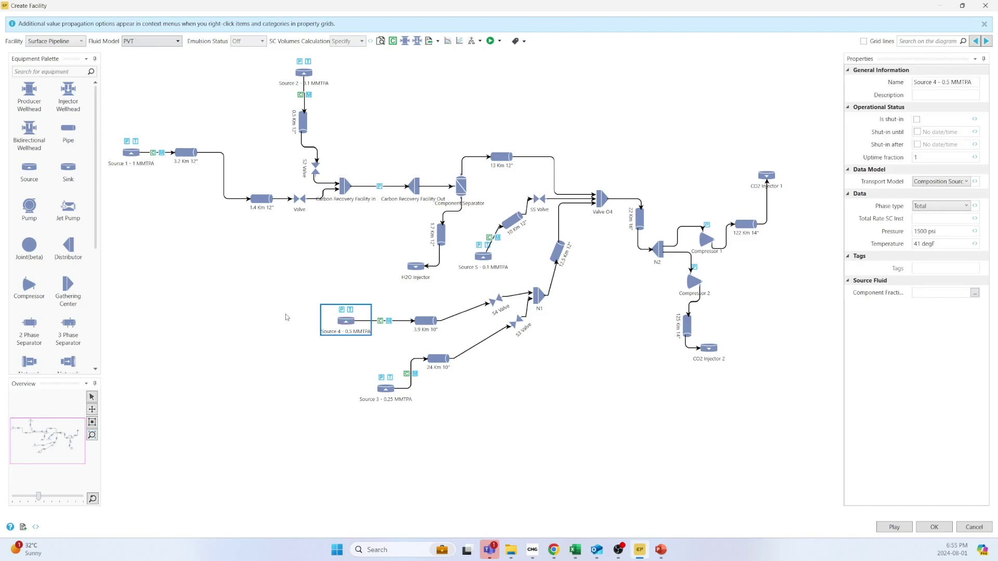
{"action": "left_click", "coordinate": [309, 77]}
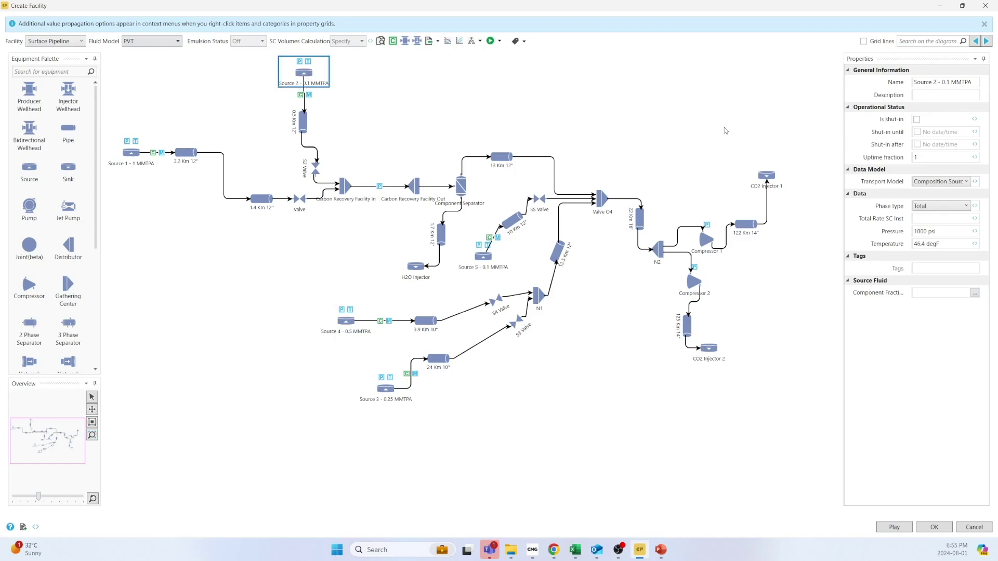
{"action": "left_click", "coordinate": [130, 156]}
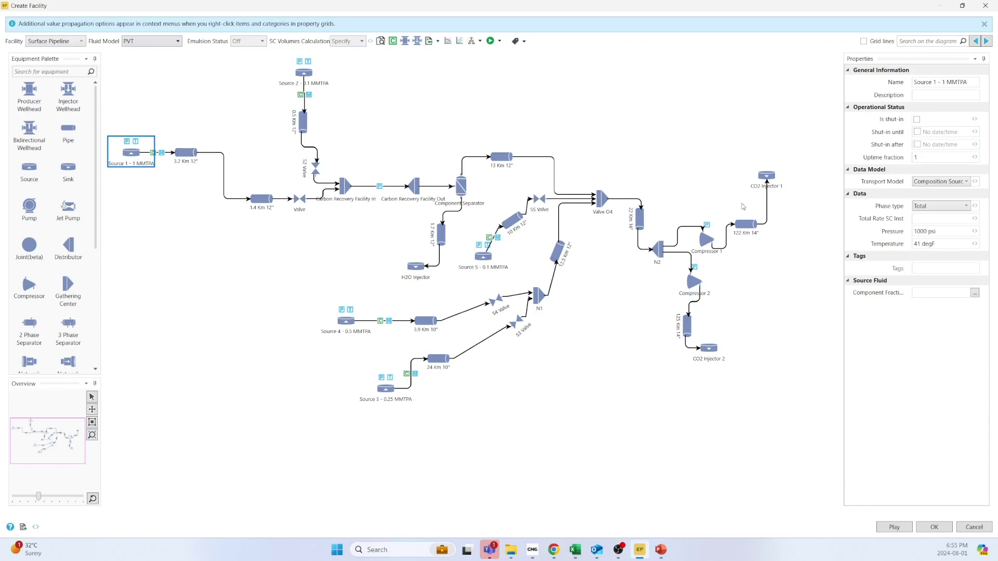
{"action": "left_click", "coordinate": [975, 293]}
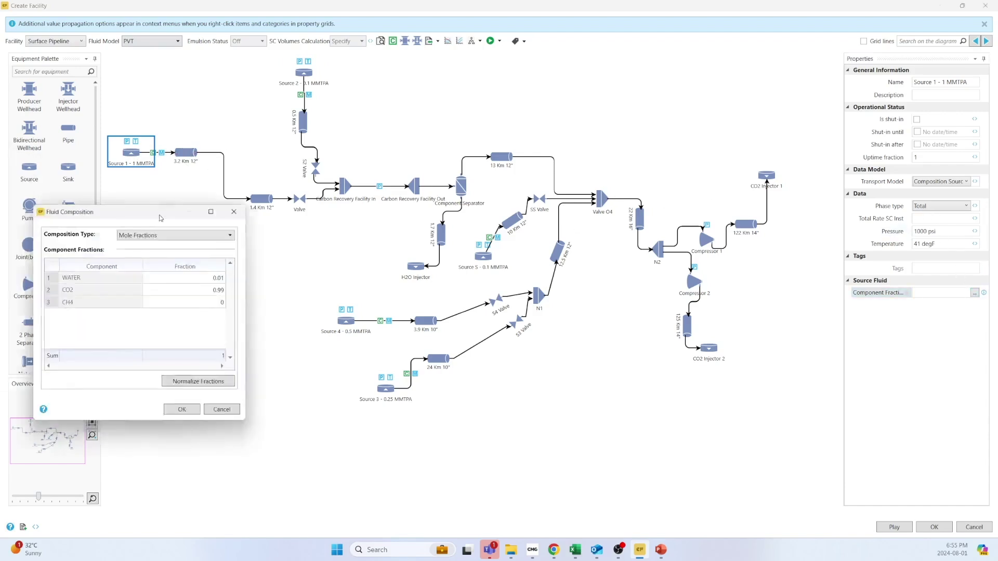
{"action": "left_click_drag", "start_coordinate": [160, 218], "coordinate": [310, 242]}
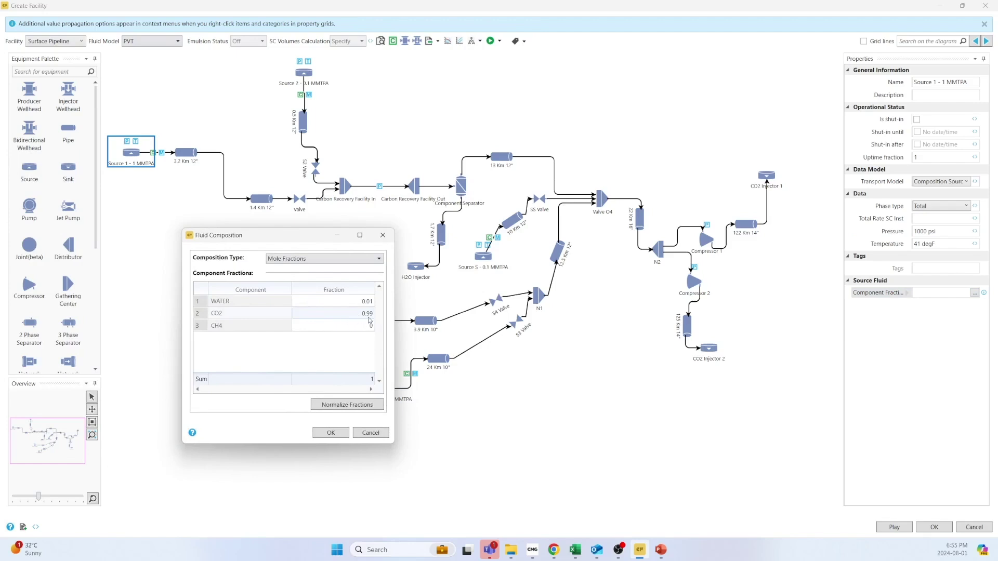
{"action": "left_click", "coordinate": [376, 435]}
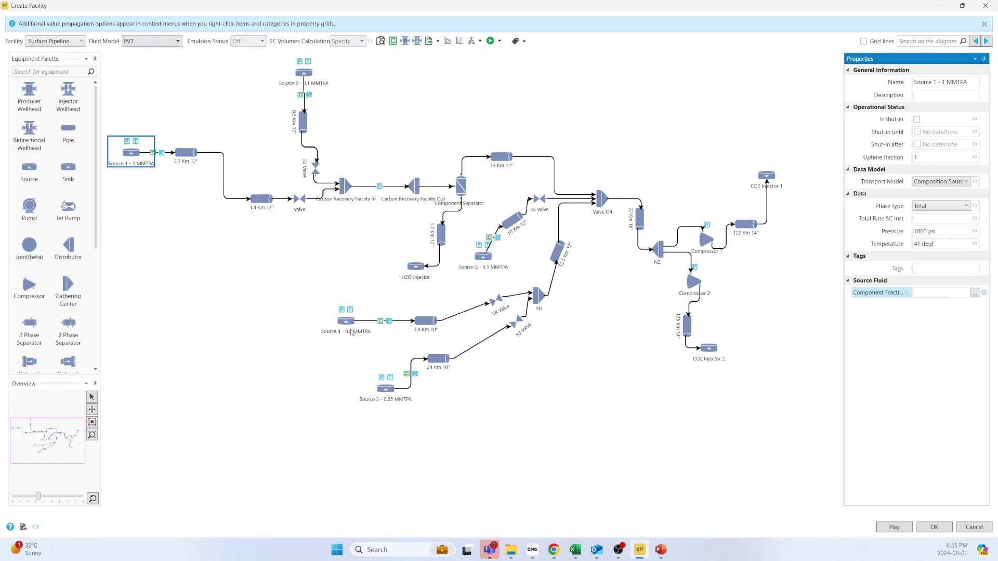
{"action": "left_click", "coordinate": [346, 321]}
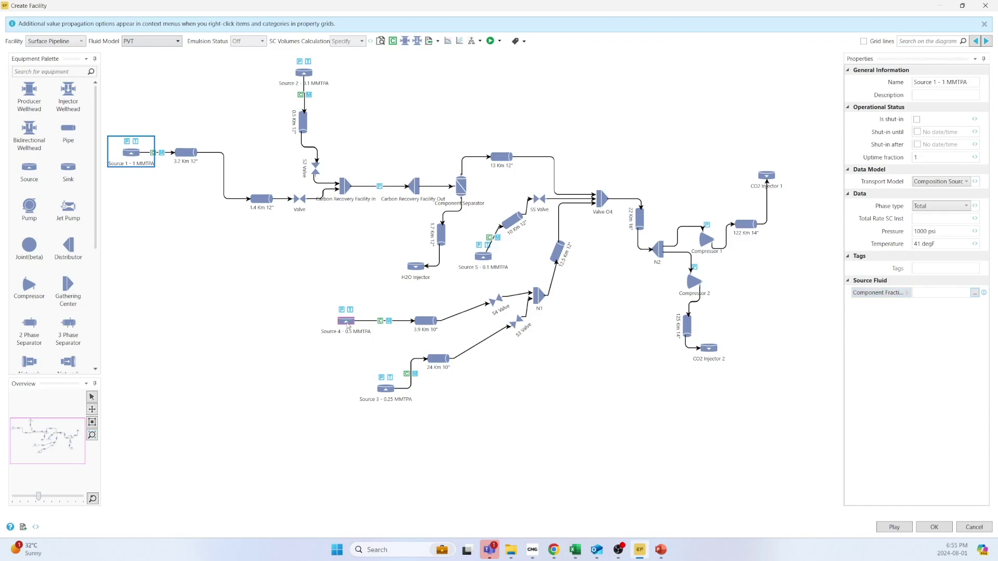
{"action": "left_click", "coordinate": [975, 293]}
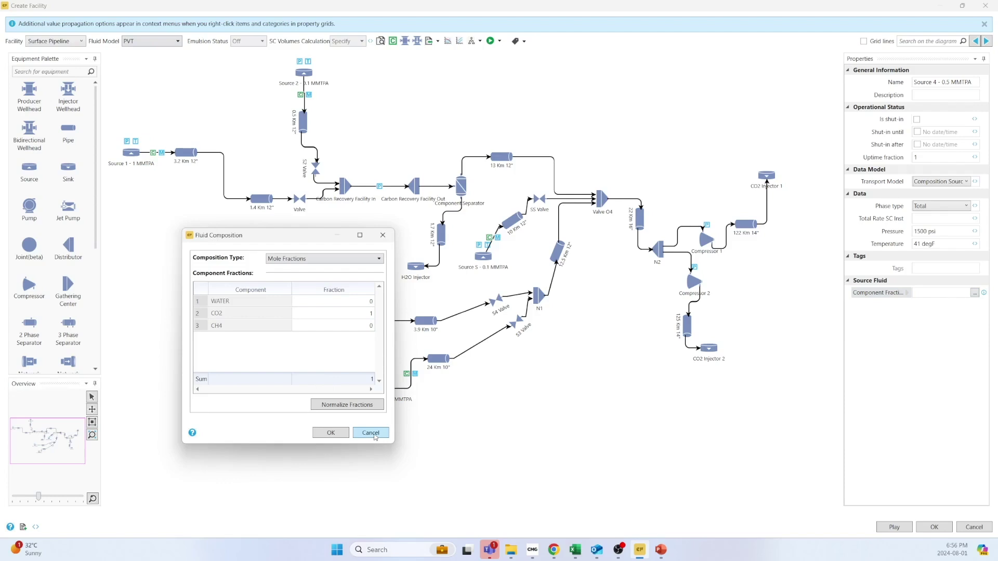
{"action": "left_click", "coordinate": [371, 433]}
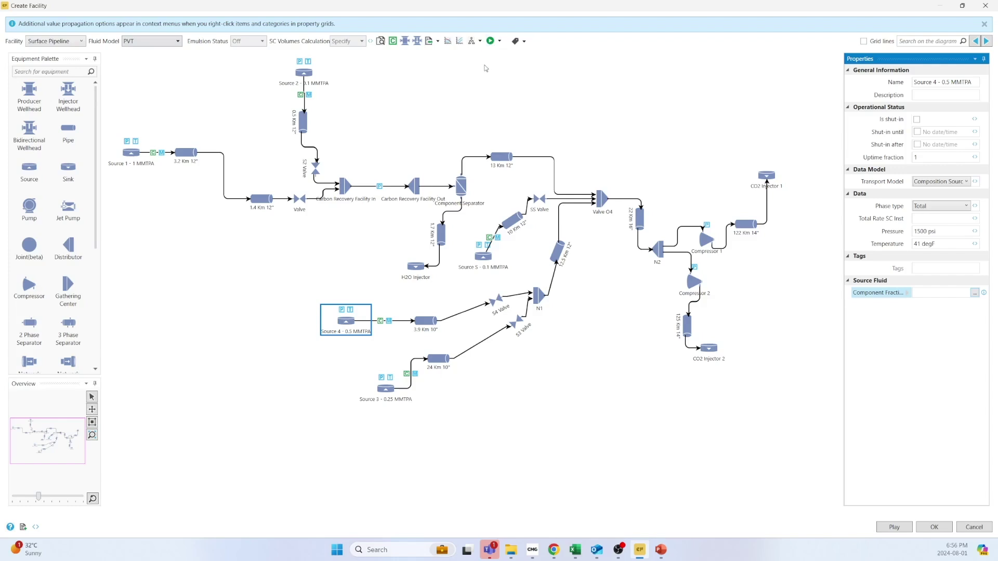
{"action": "left_click", "coordinate": [490, 41]}
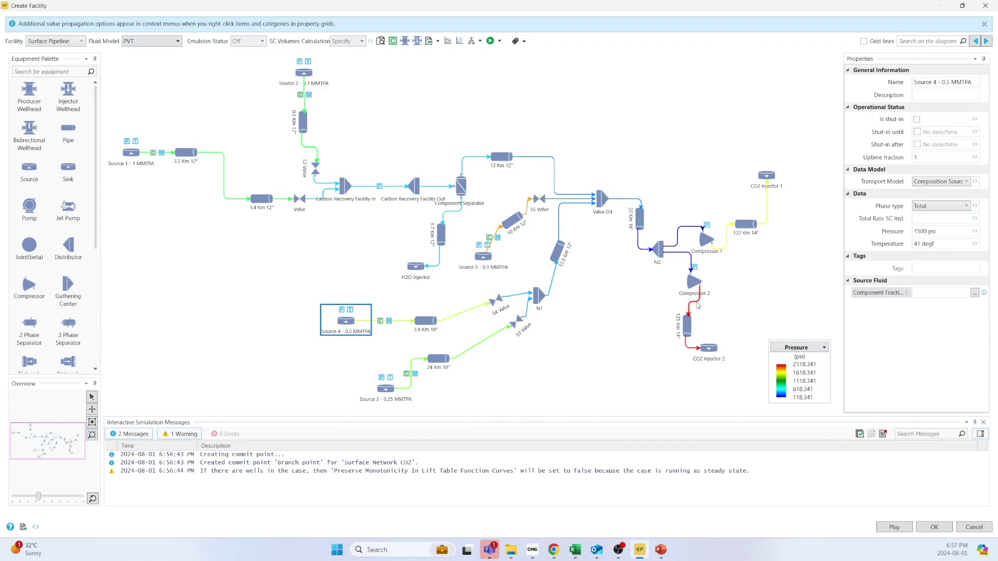
Step: Read the 125 Km 14" pipe's 34.884 psi drop and -11.013 degF change, and bring up its actions
{"action": "mouse_move", "coordinate": [698, 306]}
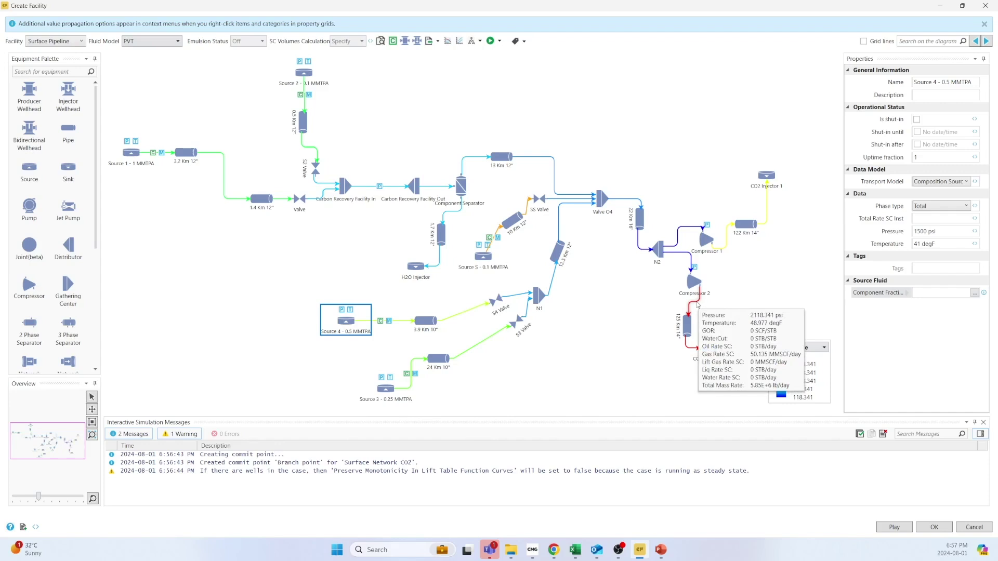
{"action": "mouse_move", "coordinate": [691, 330]}
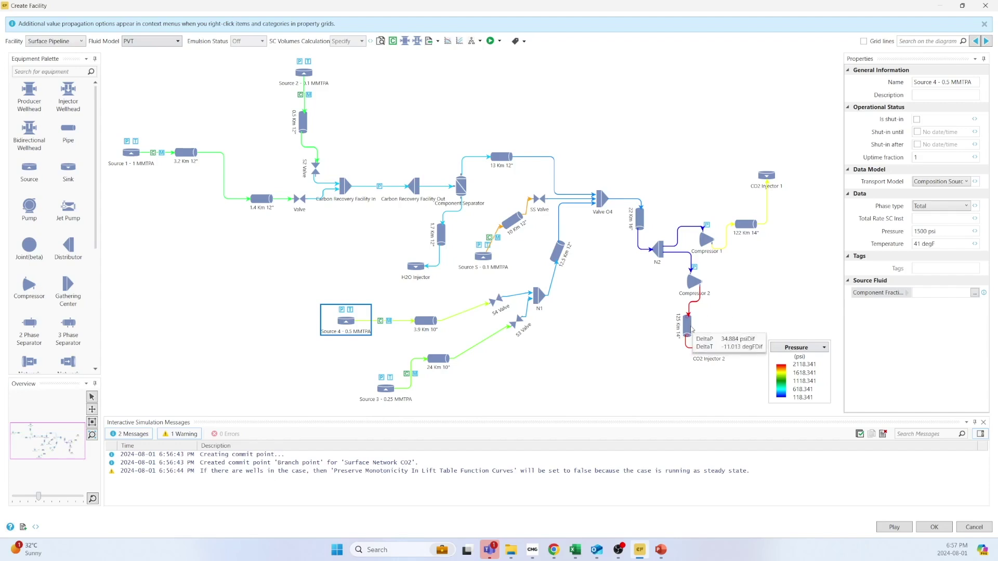
{"action": "right_click", "coordinate": [692, 328]}
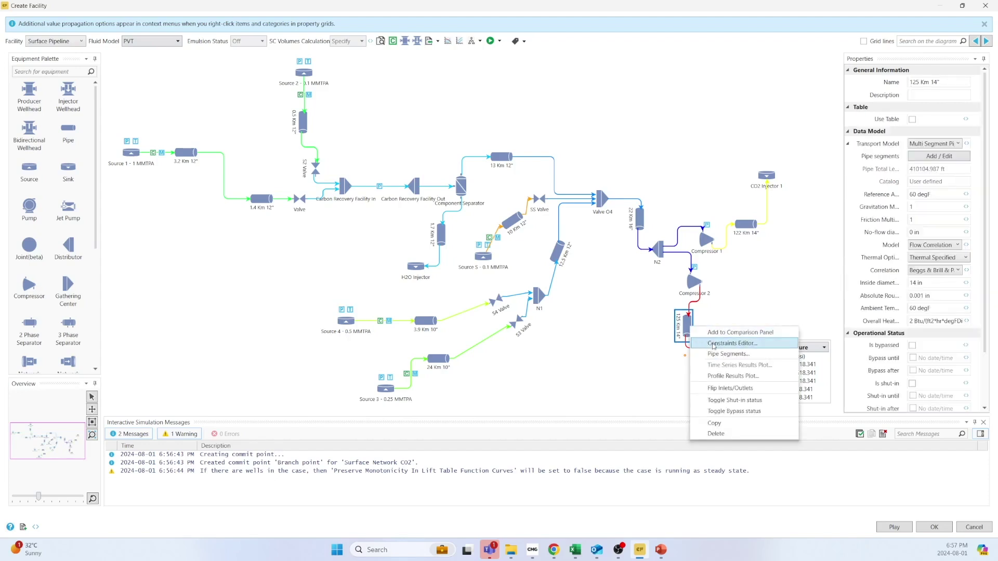
Step: Plot Pressure and Temperature profiles along the 125 Km 14" pipe, then close the plot
{"action": "left_click", "coordinate": [723, 377]}
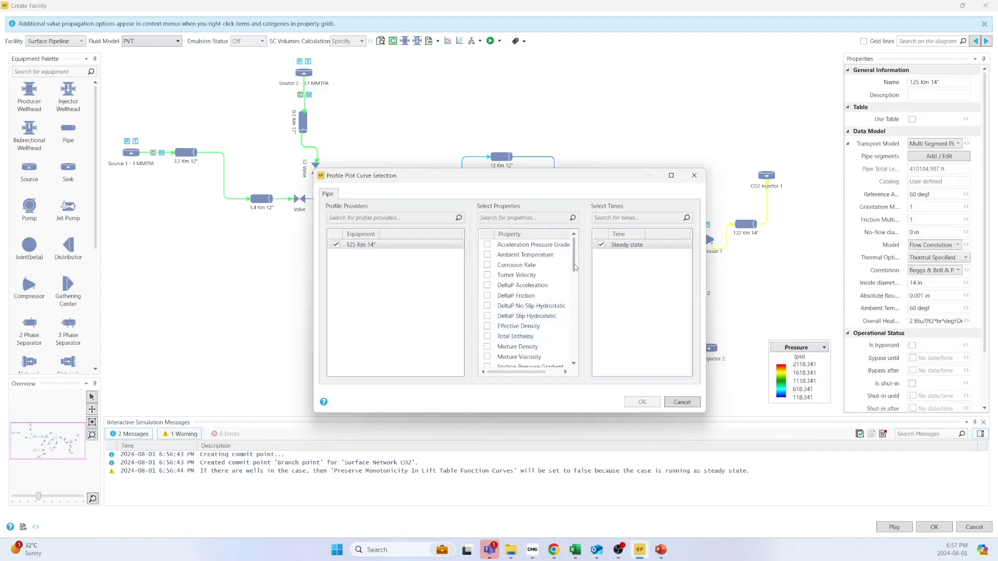
{"action": "left_click_drag", "start_coordinate": [575, 267], "coordinate": [575, 344]}
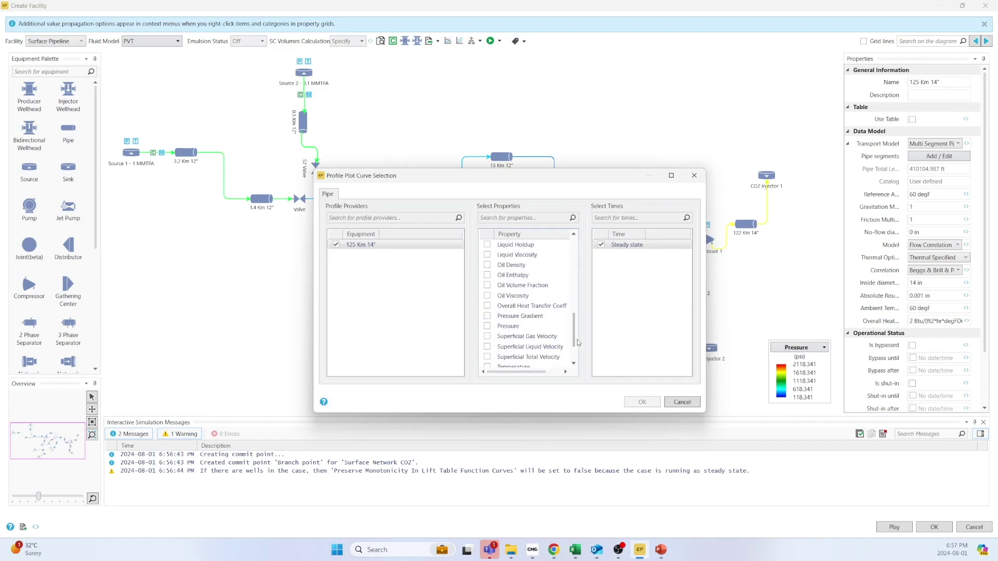
{"action": "left_click", "coordinate": [488, 326]}
{"action": "scroll", "coordinate": [488, 327], "scroll_direction": "down", "scroll_amount": 2}
{"action": "left_click", "coordinate": [488, 317]}
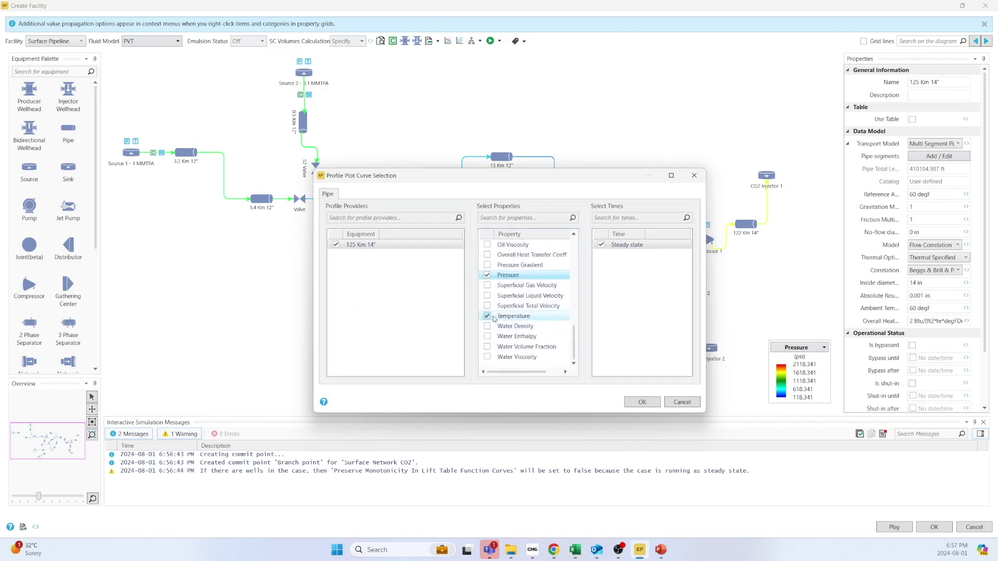
{"action": "left_click", "coordinate": [643, 402]}
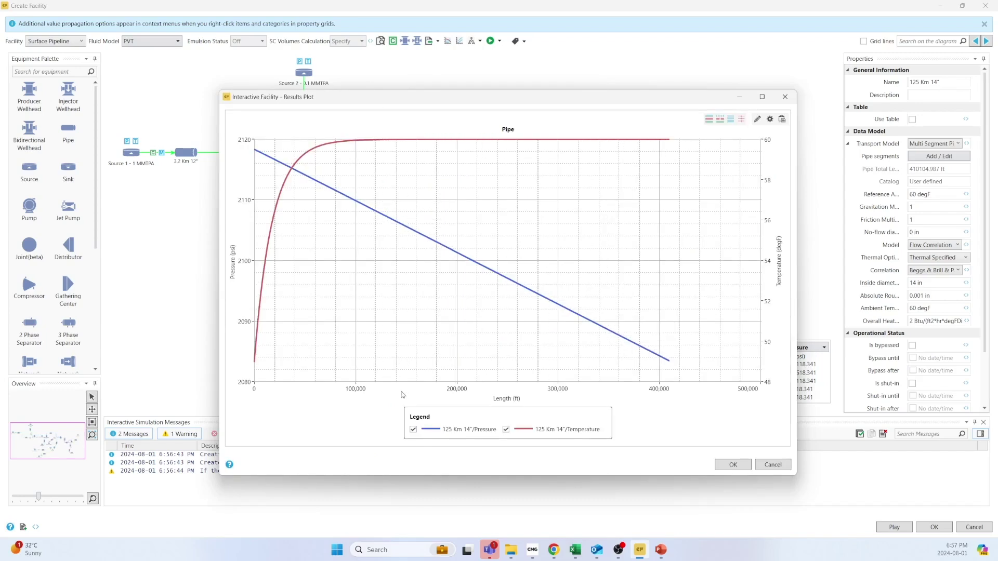
{"action": "left_click", "coordinate": [773, 464]}
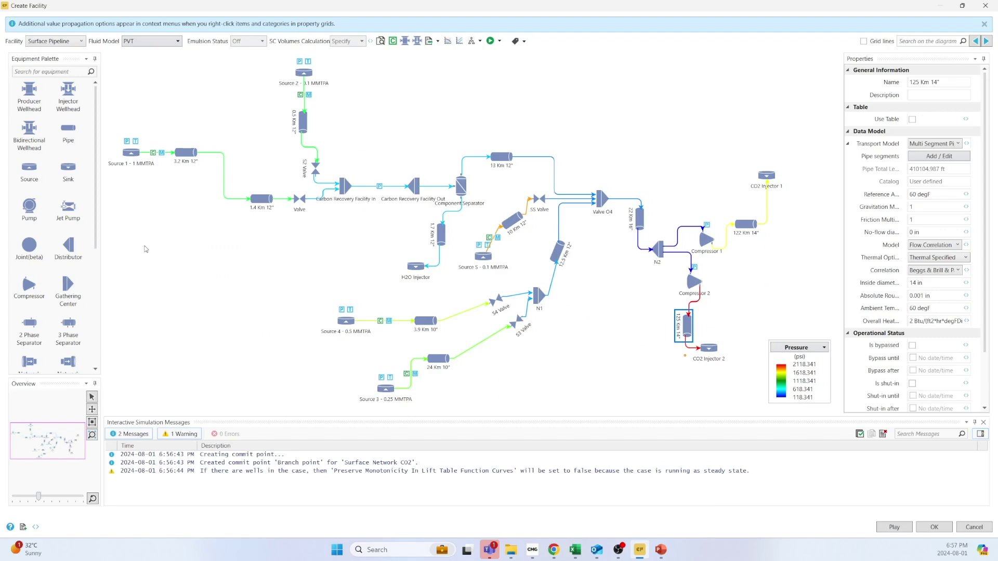
Step: Set Source 1's fractions to WATER 0.03 and CO2 0.97, then rerun the steady-state simulation
{"action": "left_click", "coordinate": [130, 155]}
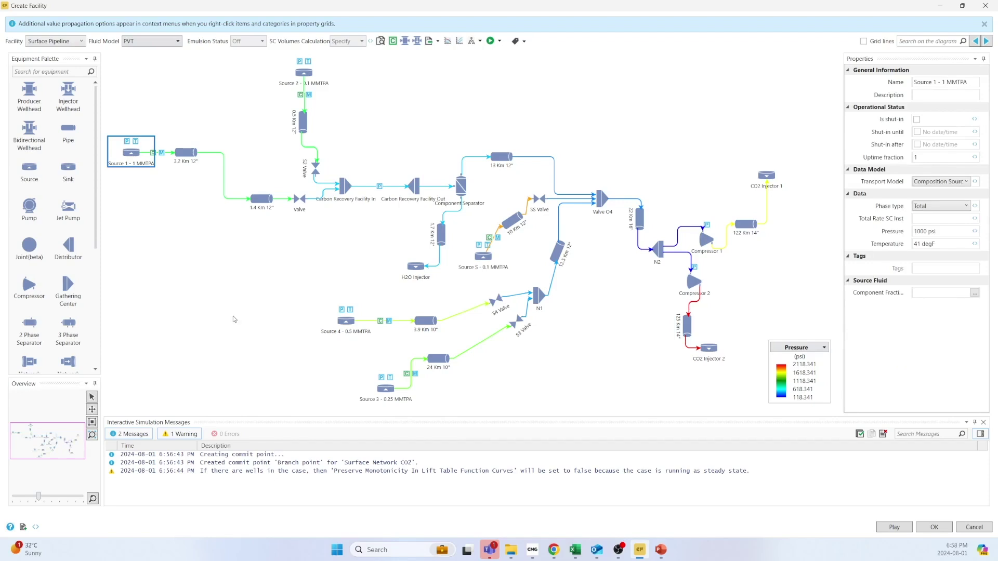
{"action": "left_click", "coordinate": [975, 294]}
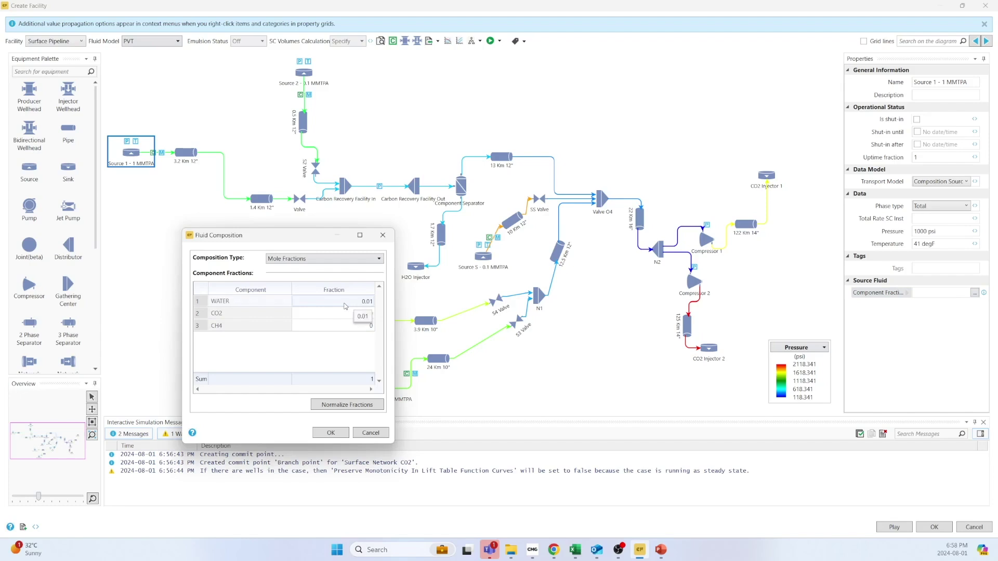
{"action": "left_click", "coordinate": [346, 307]}
{"action": "type", "text": "0.03"}
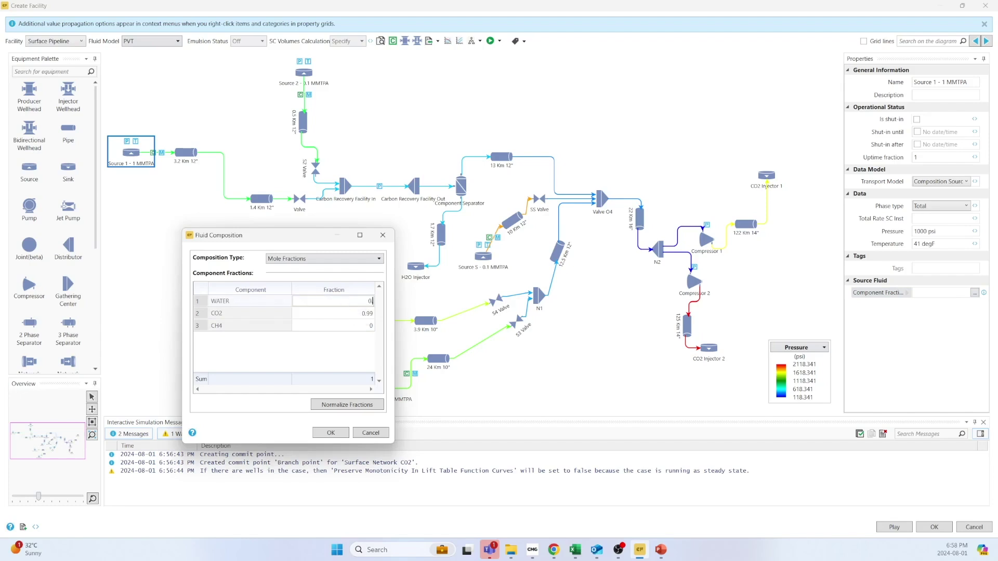
{"action": "left_click", "coordinate": [350, 315]}
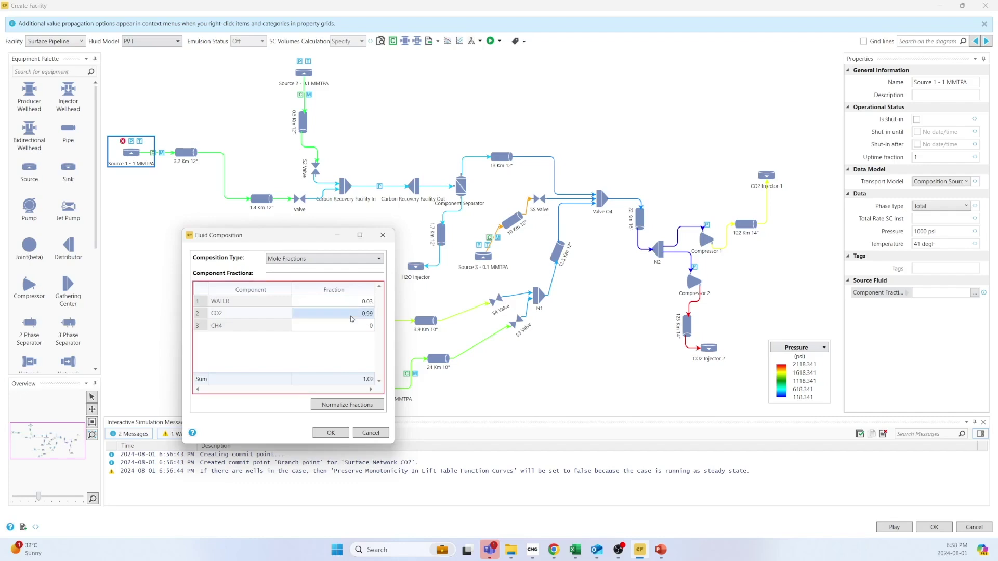
{"action": "type", "text": "0.97"}
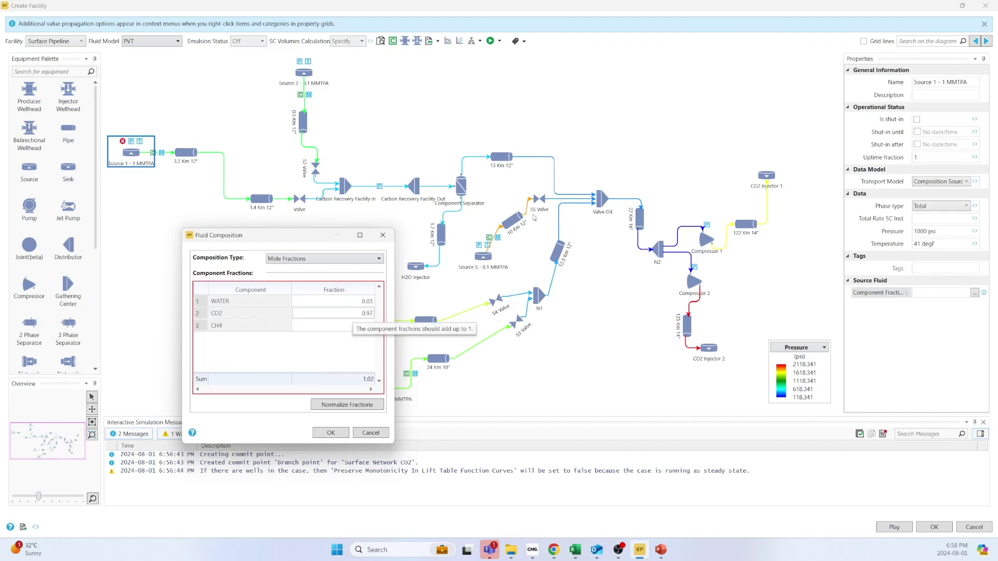
{"action": "left_click", "coordinate": [340, 433]}
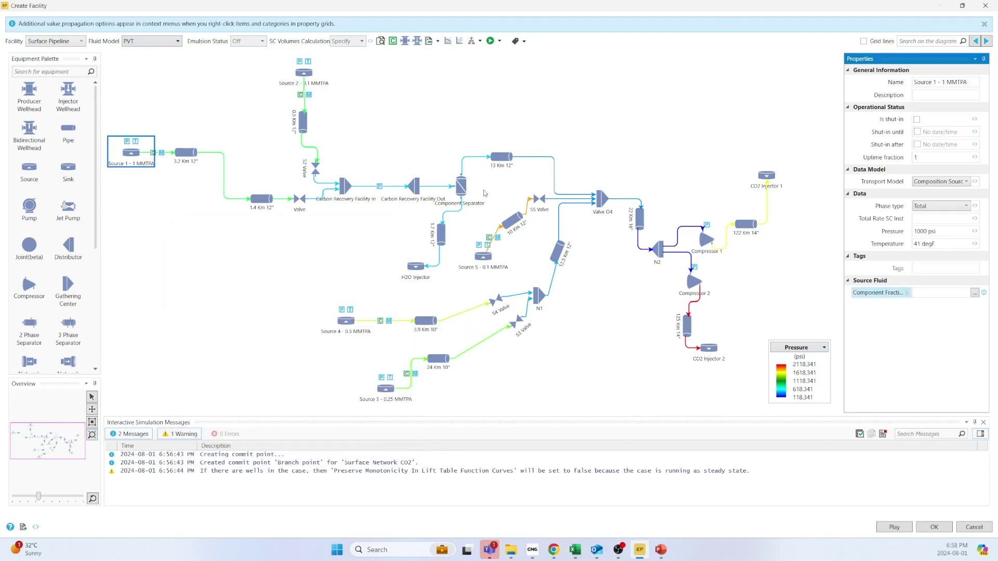
{"action": "left_click", "coordinate": [491, 41]}
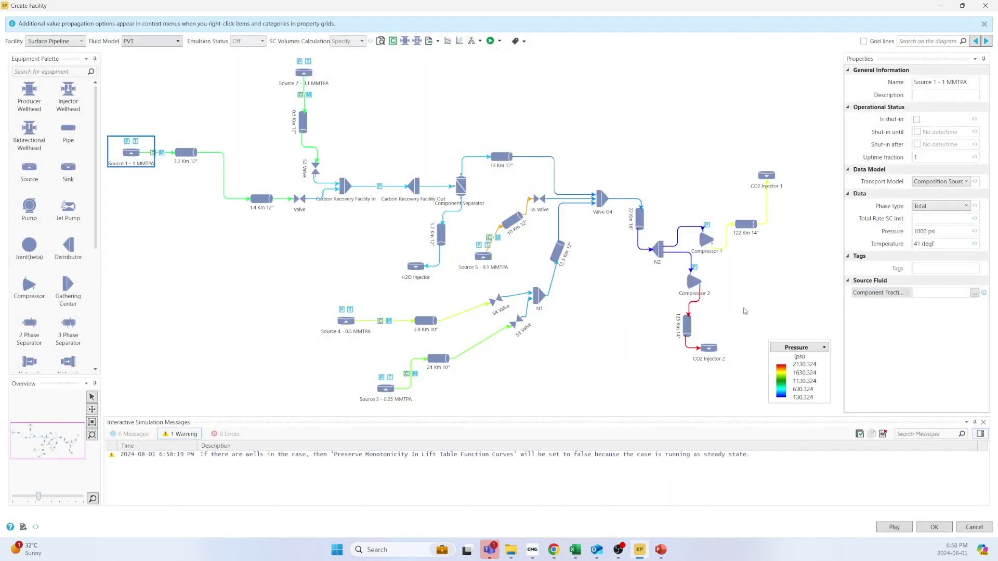
Step: Mark Source 1 as shut-in and rerun the steady-state simulation
{"action": "mouse_move", "coordinate": [689, 329]}
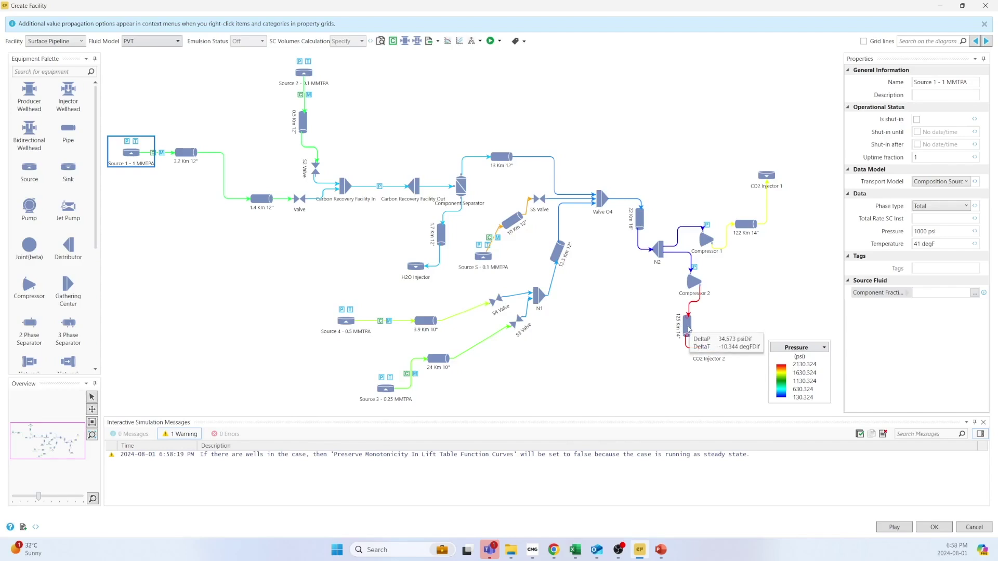
{"action": "left_click", "coordinate": [633, 329]}
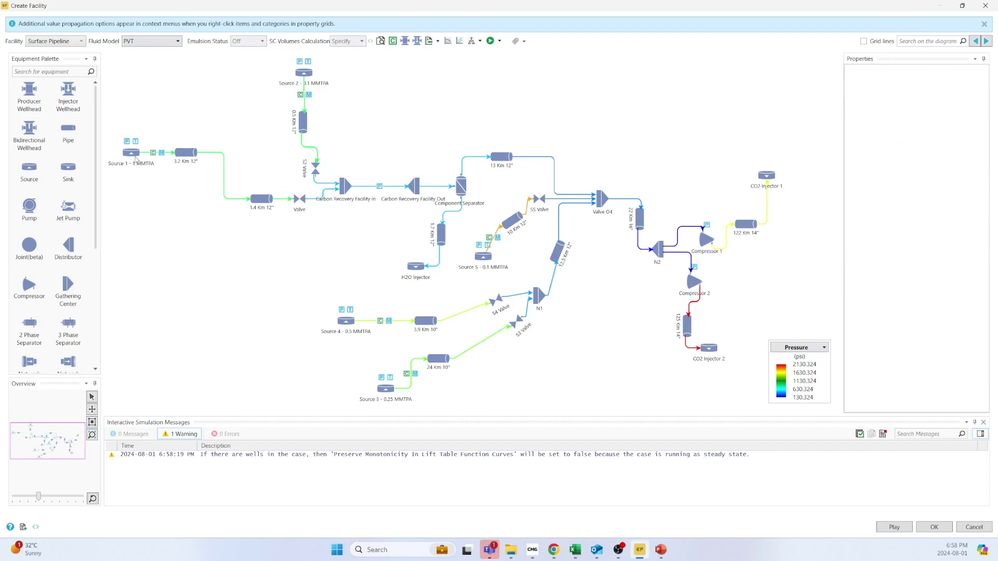
{"action": "left_click", "coordinate": [152, 168]}
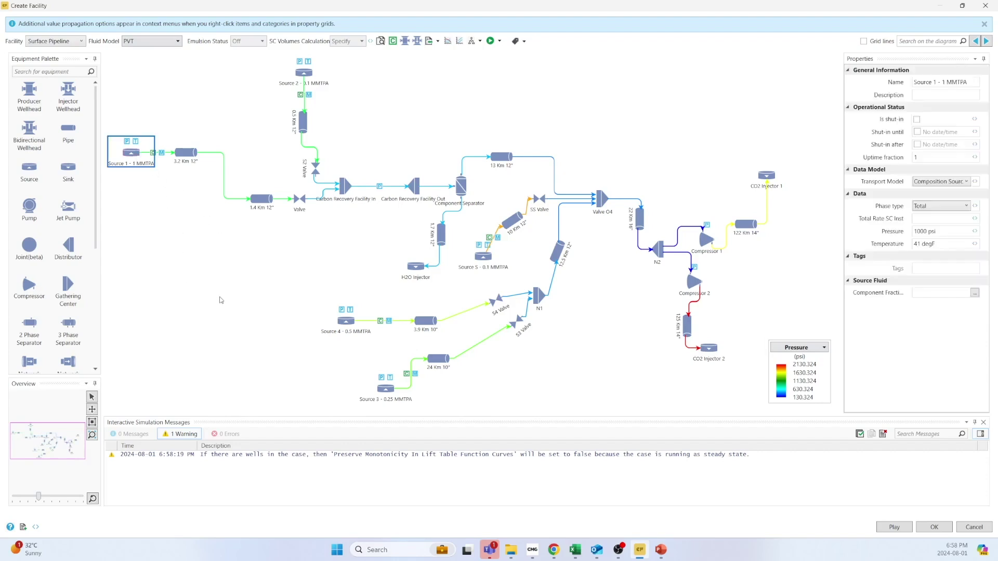
{"action": "left_click", "coordinate": [917, 120]}
{"action": "left_click", "coordinate": [490, 40]}
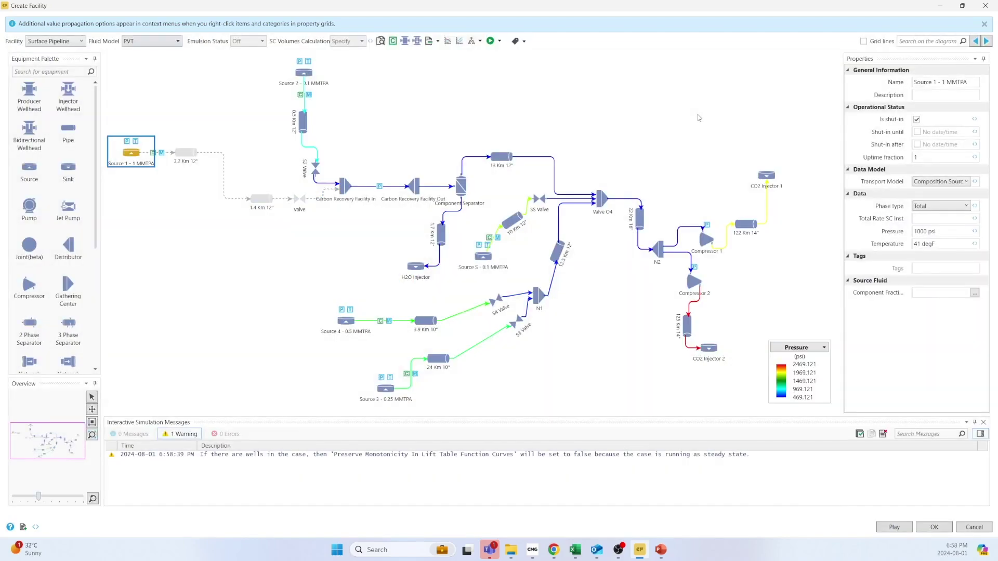
Step: Colour the network by Temperature and accept the facility edits
{"action": "left_click", "coordinate": [790, 352]}
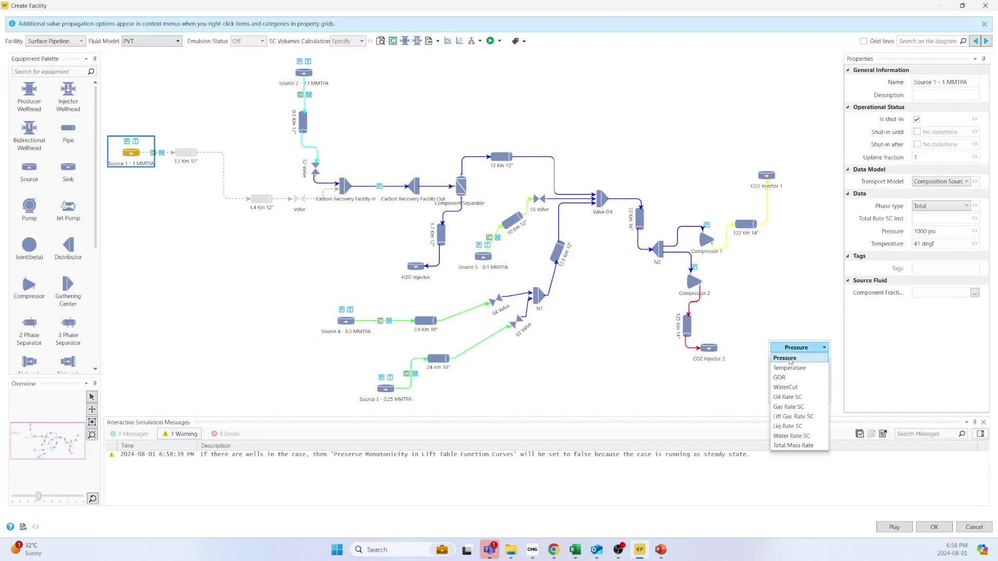
{"action": "left_click", "coordinate": [790, 368]}
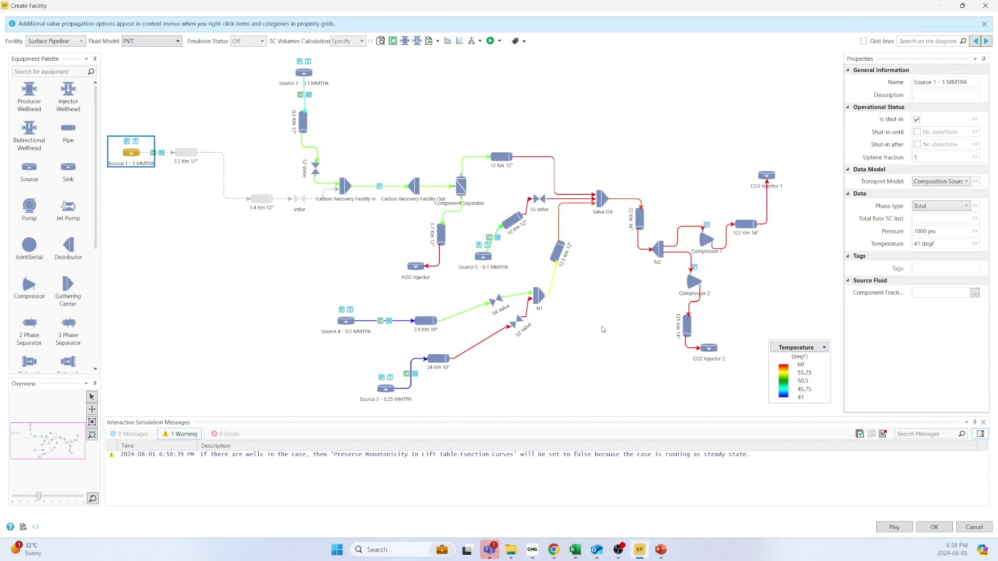
{"action": "left_click", "coordinate": [934, 527]}
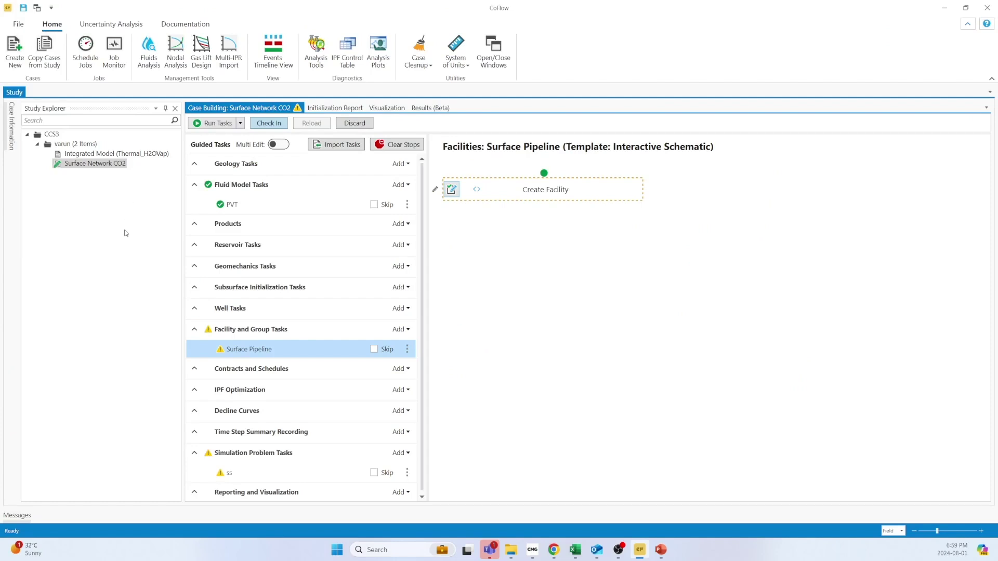
Step: Bring up the Surface Pipeline facility page in the Surface Network CO2 guided tasks
{"action": "left_click", "coordinate": [111, 155]}
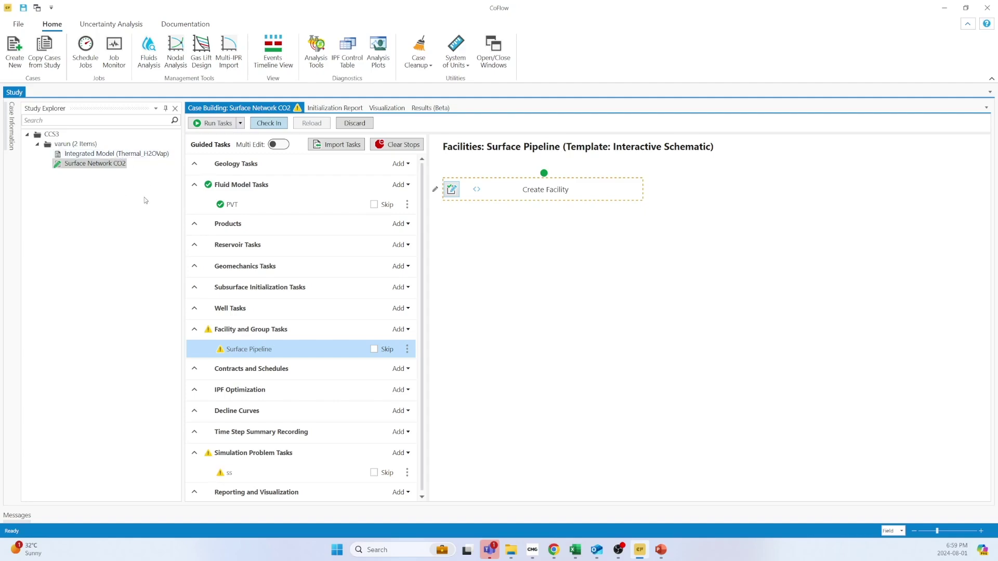